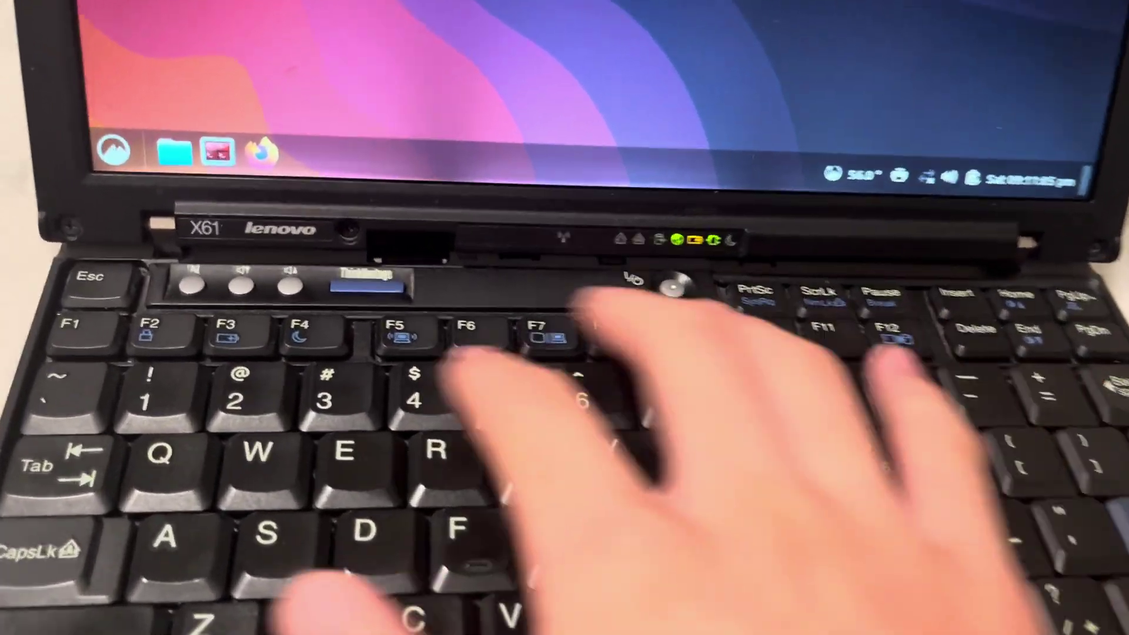
# - Raise the volume to full with the ThinkPad key and open Sound settings from the menu
pyautogui.press('XF86AudioRaiseVolume')
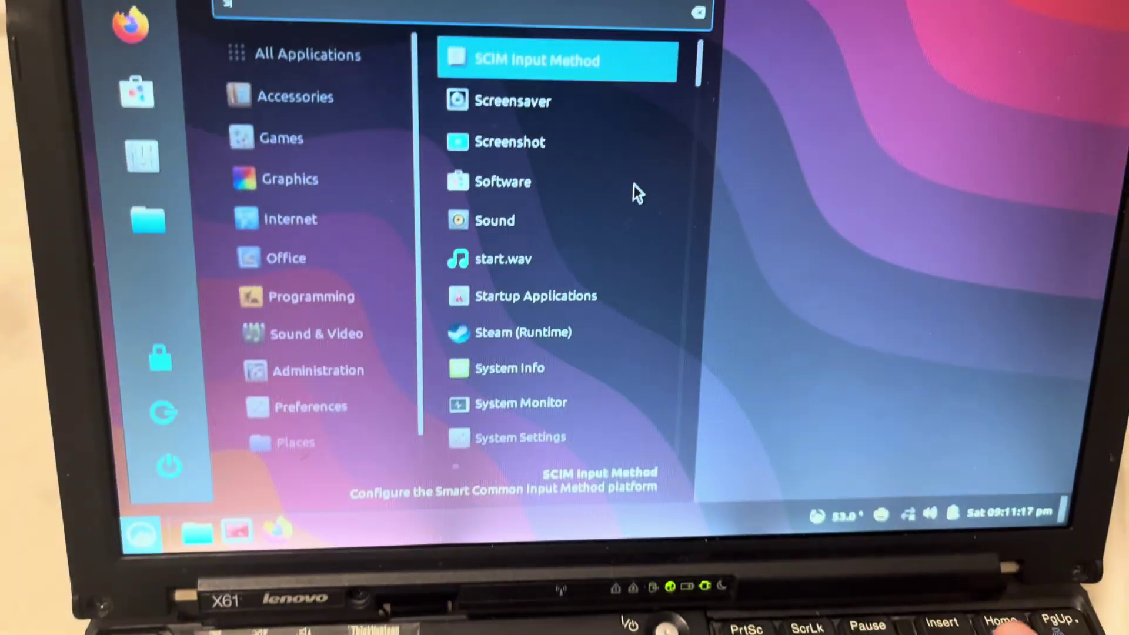
pyautogui.write('so')
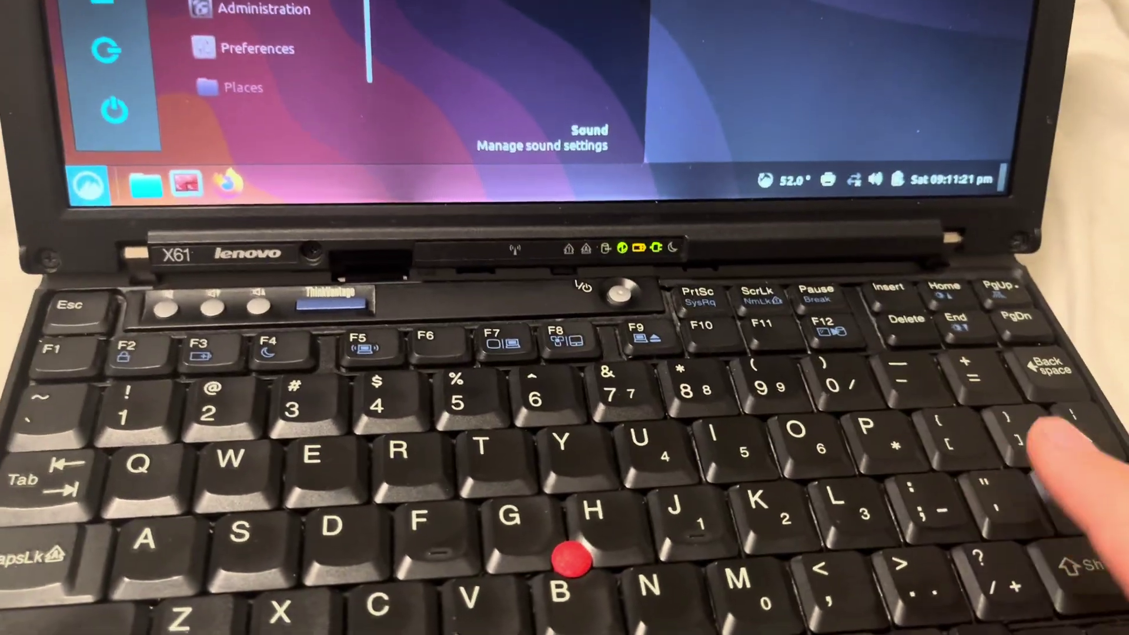
pyautogui.press('Return')
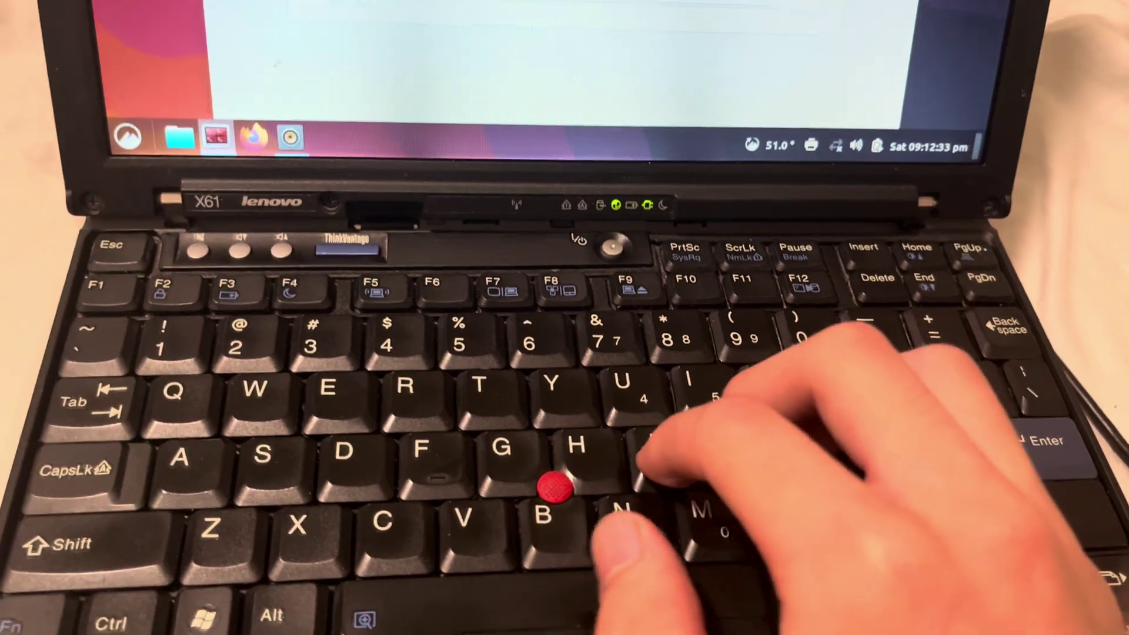
pyautogui.write('lkjlkj')
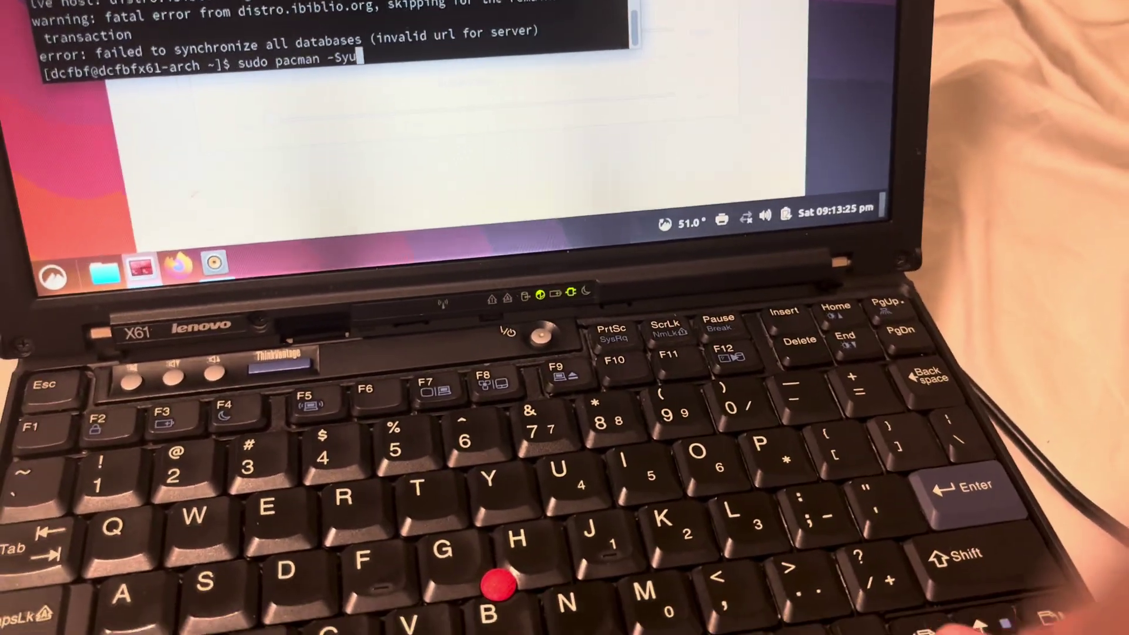
# - Recall the earlier poweroff command from shell history after the failed pacman -Syu
pyautogui.press('Up')
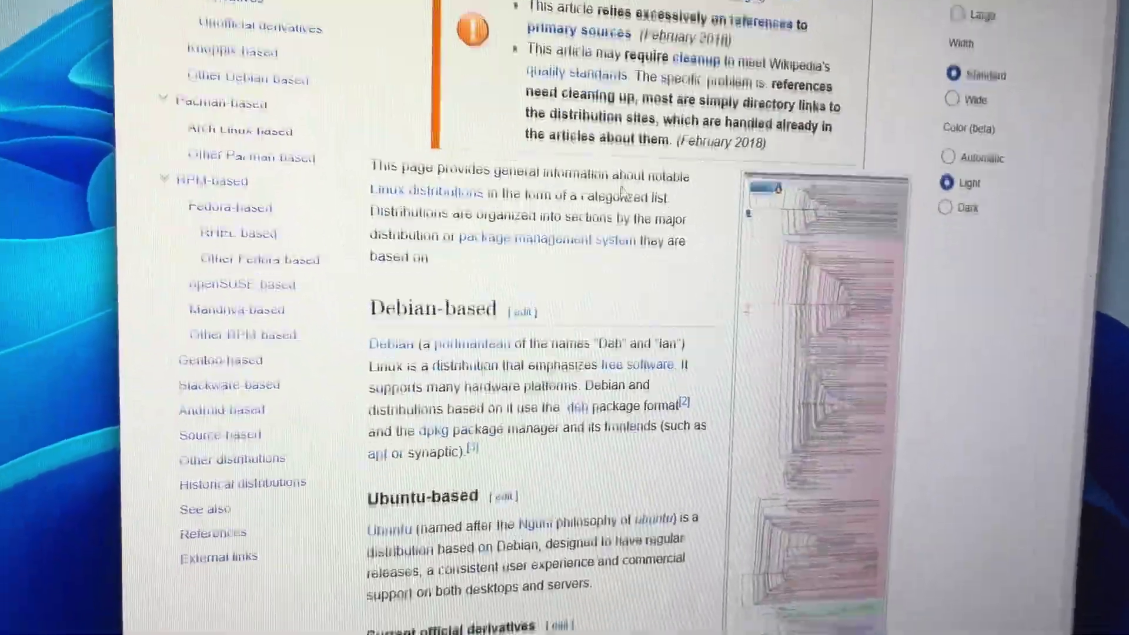
pyautogui.scroll(-5, 593, 215)
pyautogui.scroll(-5, 574, 176)
pyautogui.scroll(-5, 539, 122)
pyautogui.scroll(5, 540, 122)
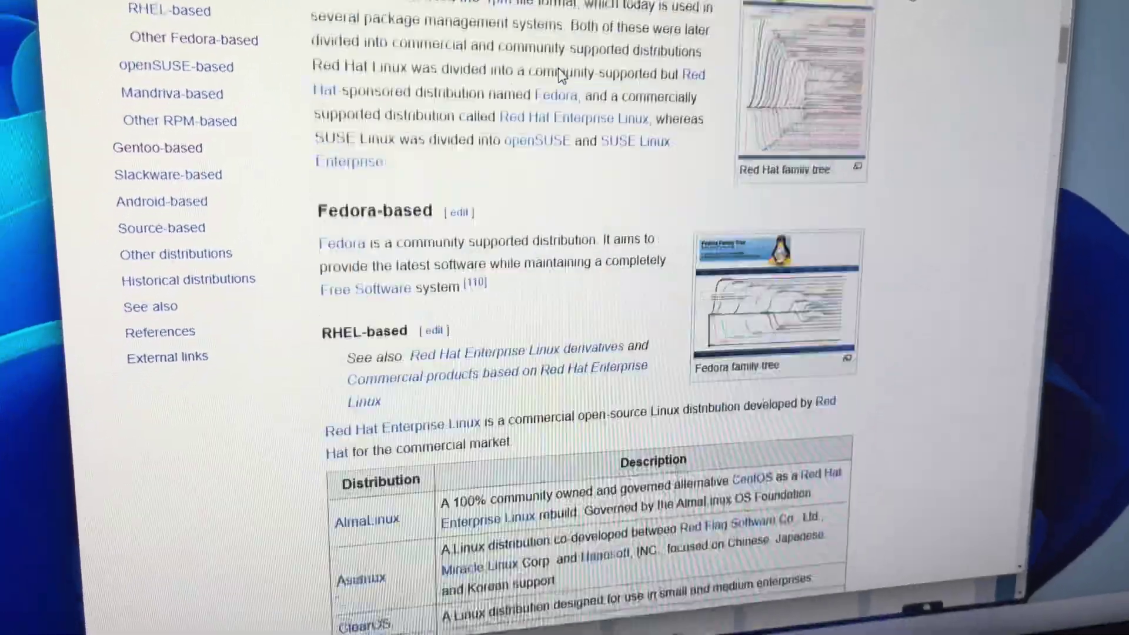
pyautogui.scroll(-5, 540, 122)
pyautogui.scroll(-10, 539, 122)
pyautogui.scroll(-8, 540, 121)
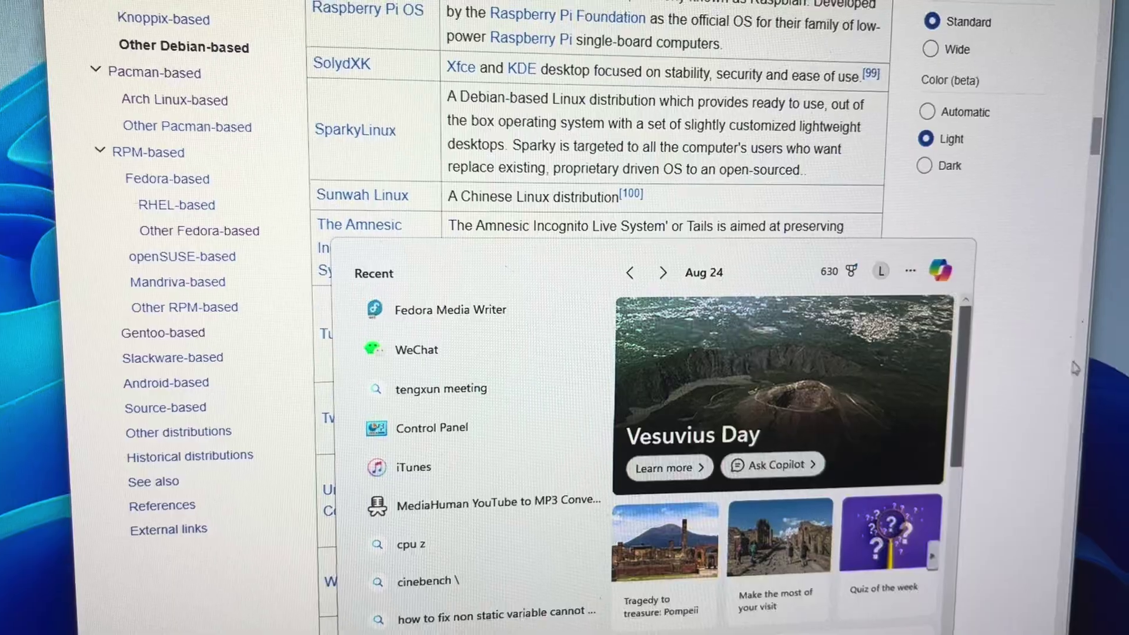
# - Dismiss the Start menu's recent apps and news panel to reveal the Wikipedia table
pyautogui.click(1074, 368)
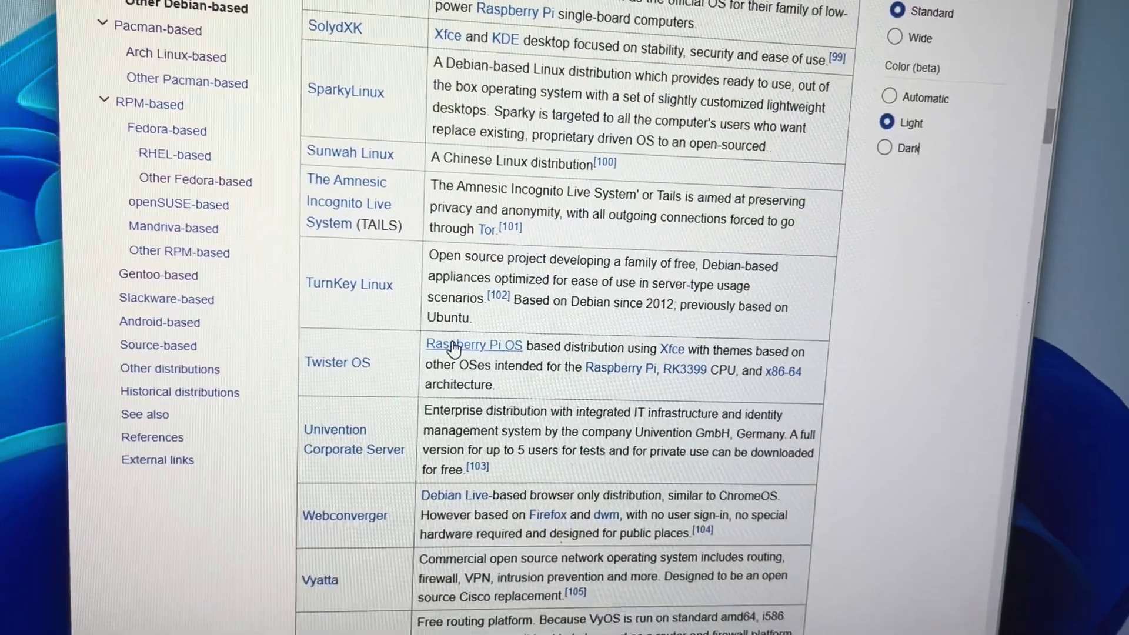
pyautogui.scroll(-2, 453, 397)
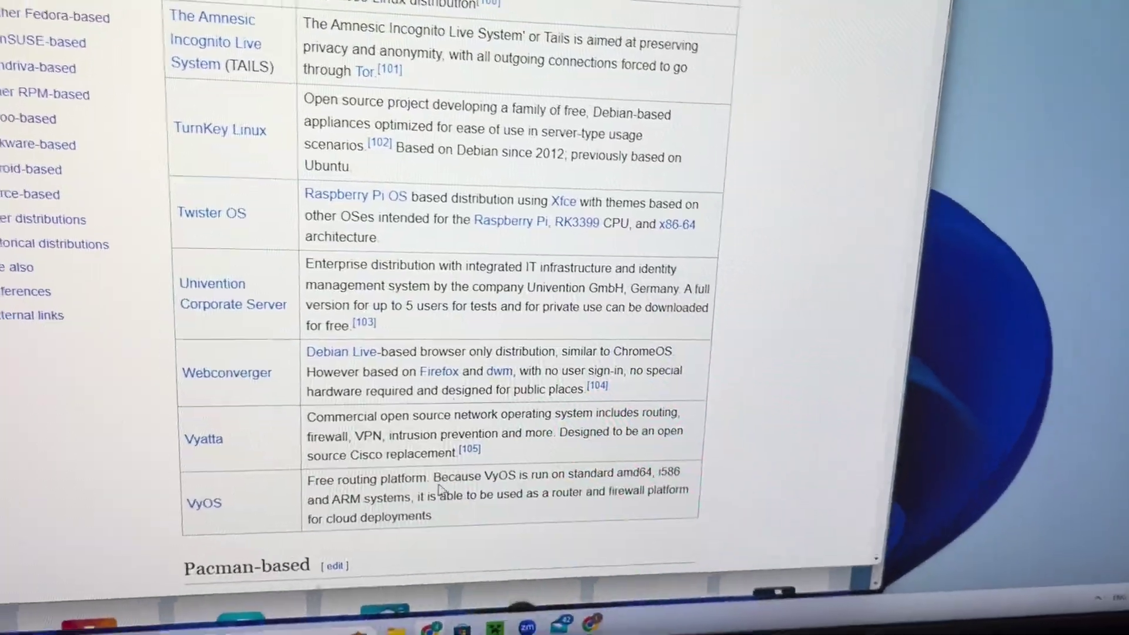